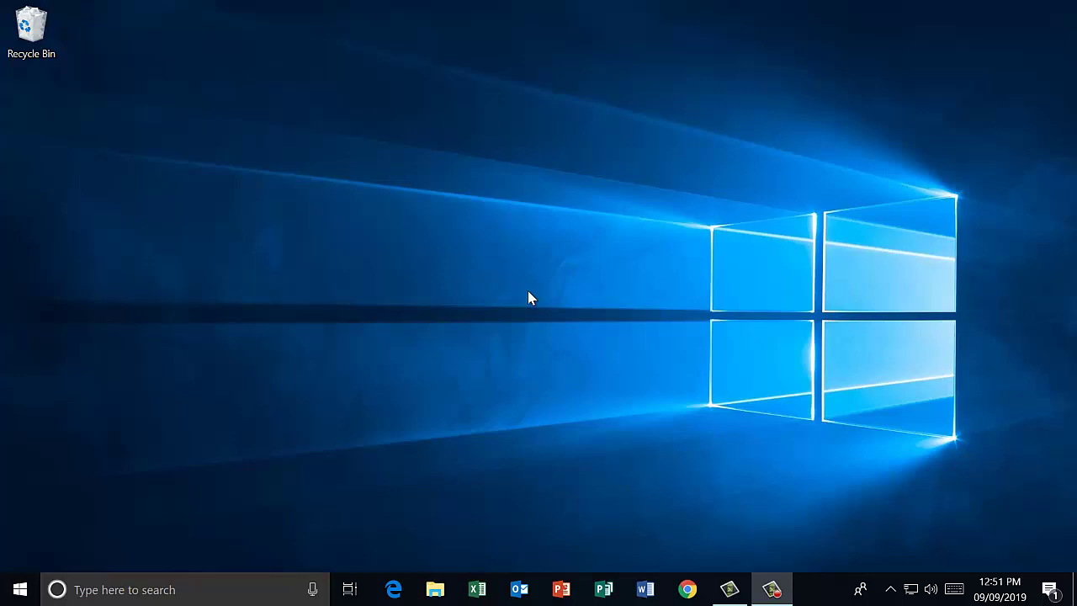
Search Google in Chrome for "gizmo manager free download" and open the Gizmo Central download page on loganmueller.com.
click(687, 592)
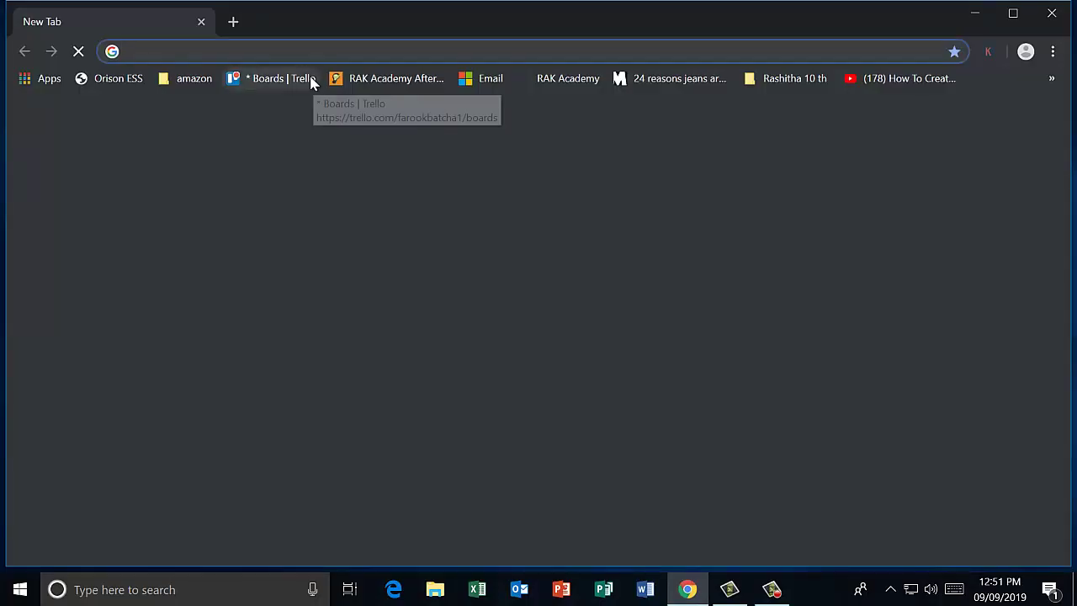
text(gizmo)
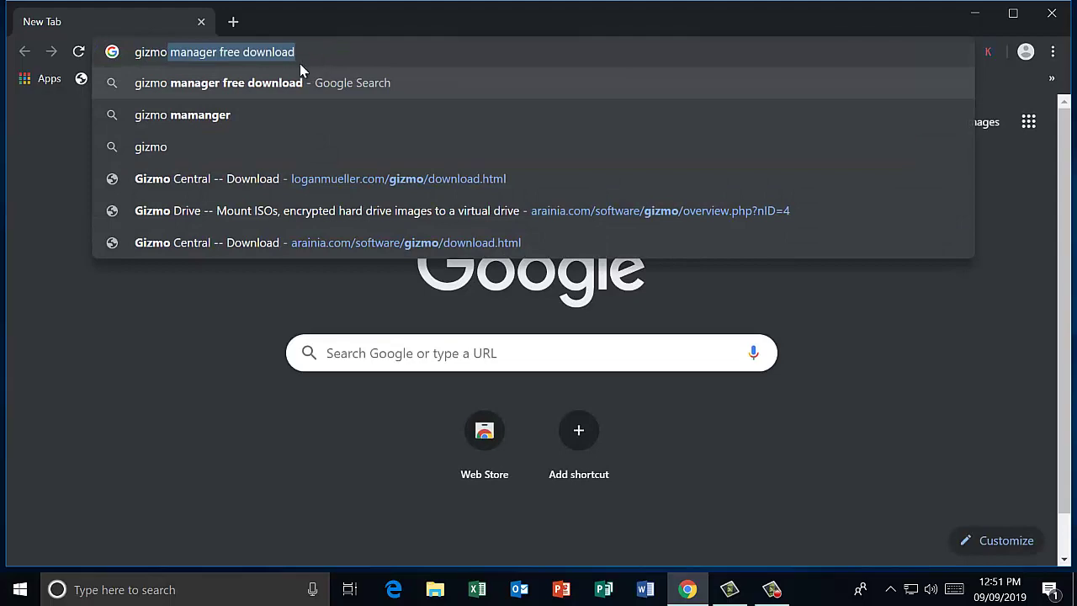
click(243, 82)
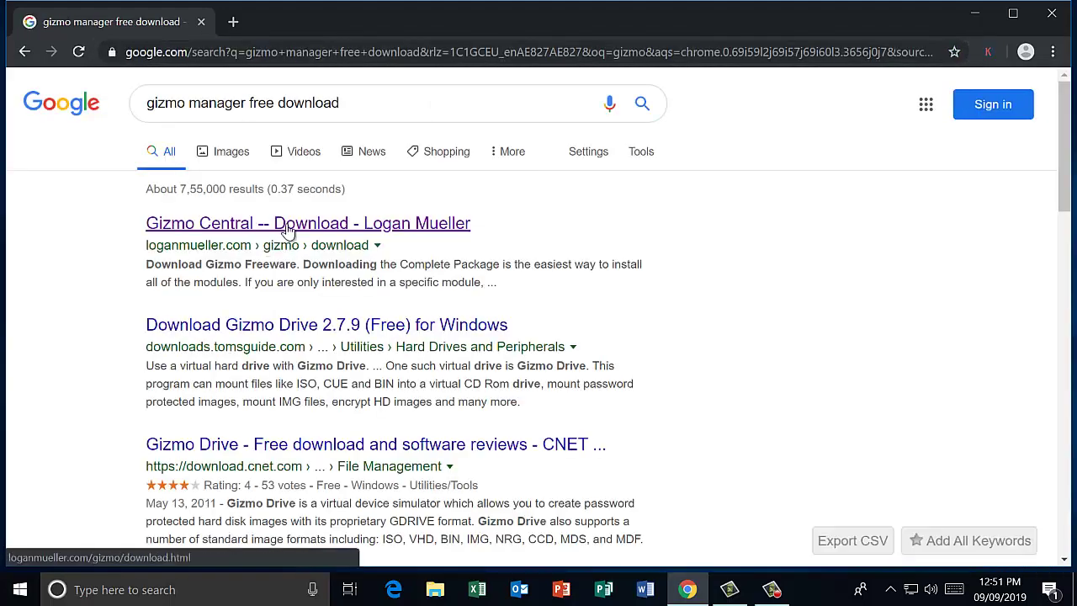
click(287, 225)
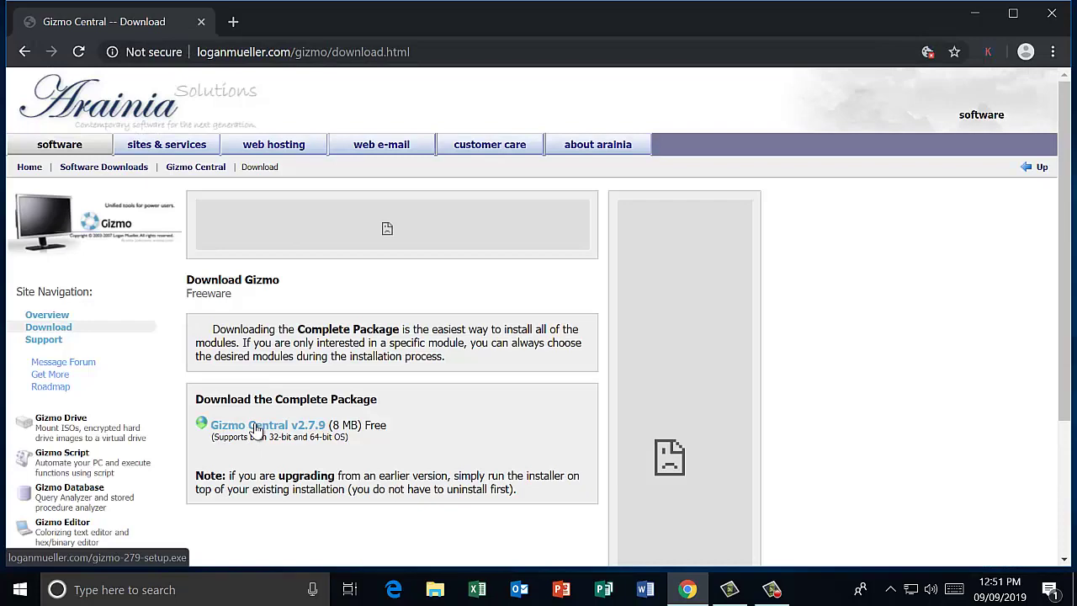
Download Gizmo Central v2.7.9 to the Desktop as gizmo-279-setup and close the browser.
click(256, 428)
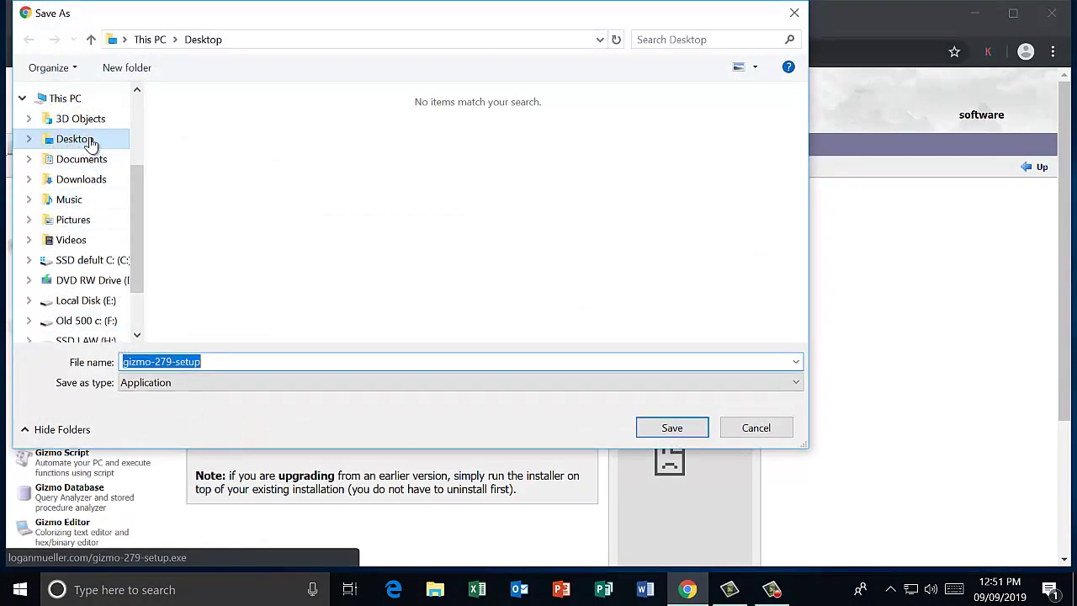
click(651, 436)
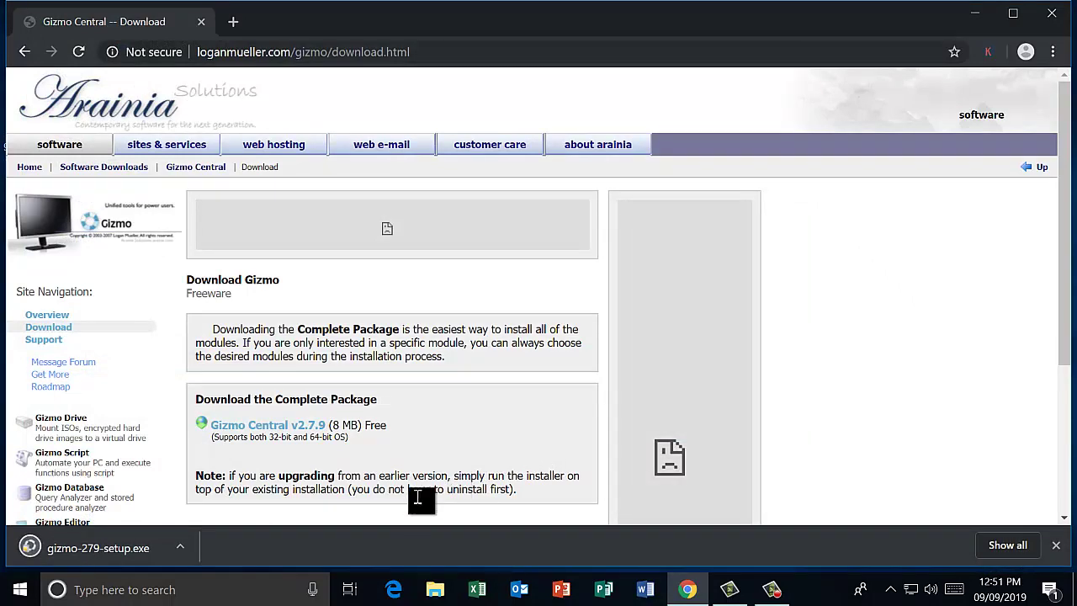
click(1052, 13)
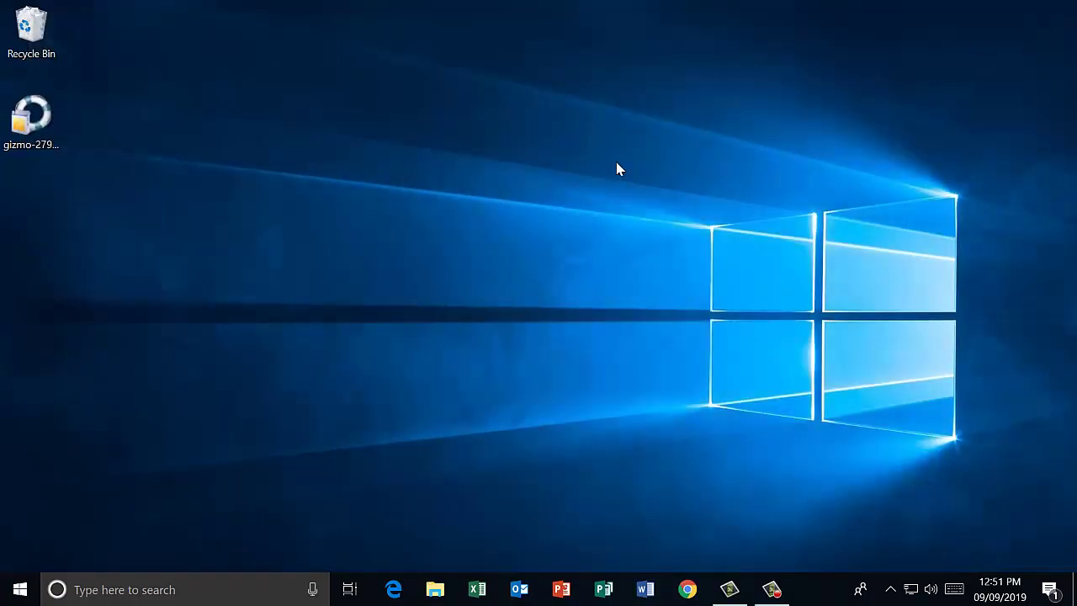
Run the downloaded Gizmo setup and install it in C:\Program Files (x86)\Gizmo\, closing the installer when finished.
double_click(40, 120)
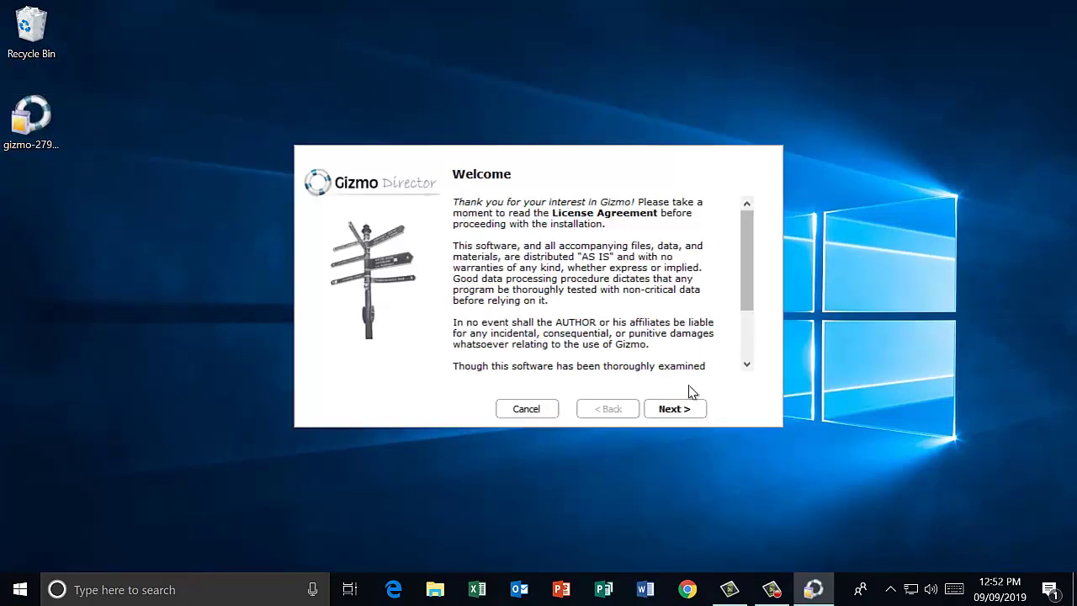
click(679, 409)
click(680, 409)
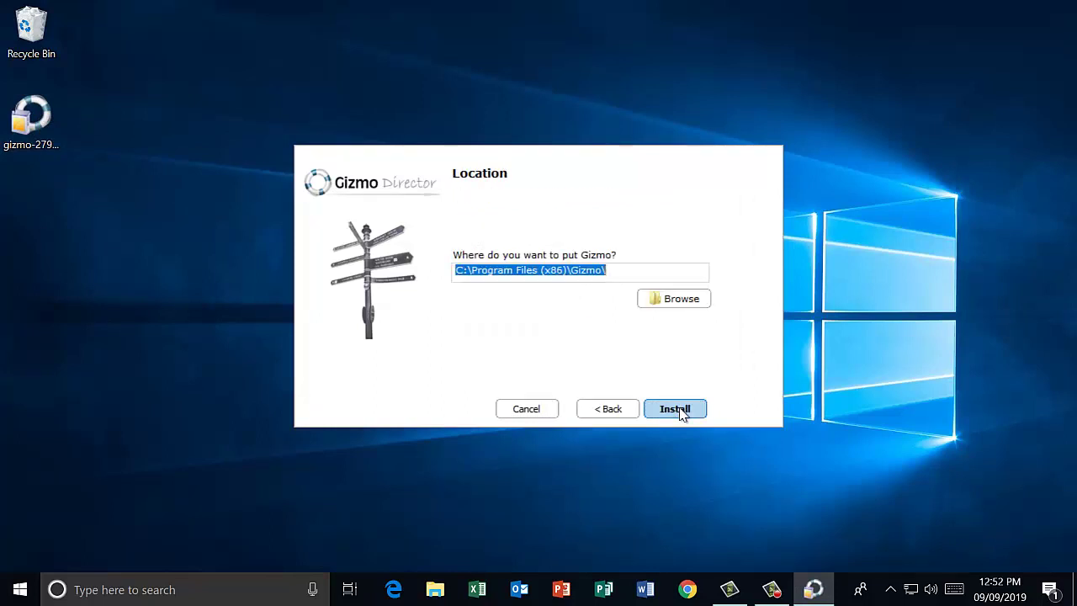
click(680, 409)
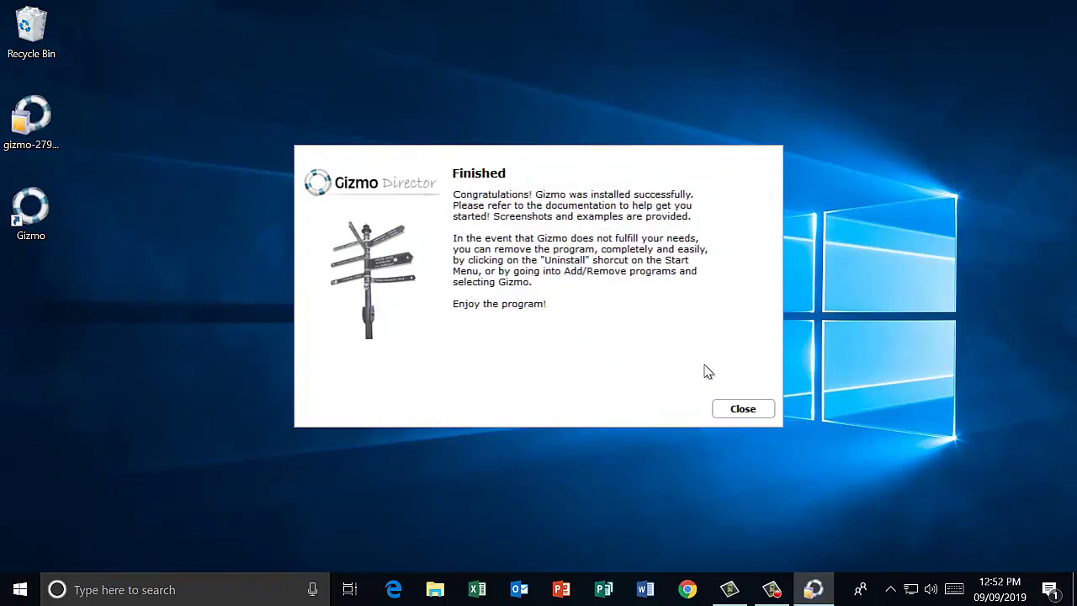
click(732, 408)
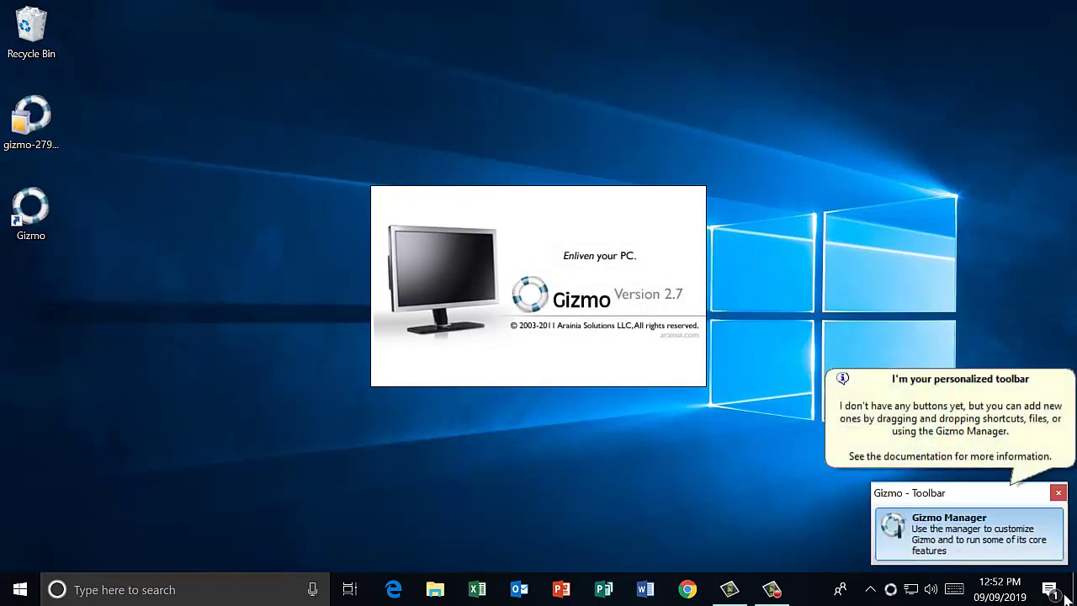
Close the Gizmo toolbar and open Gizmo Manager.
click(1058, 493)
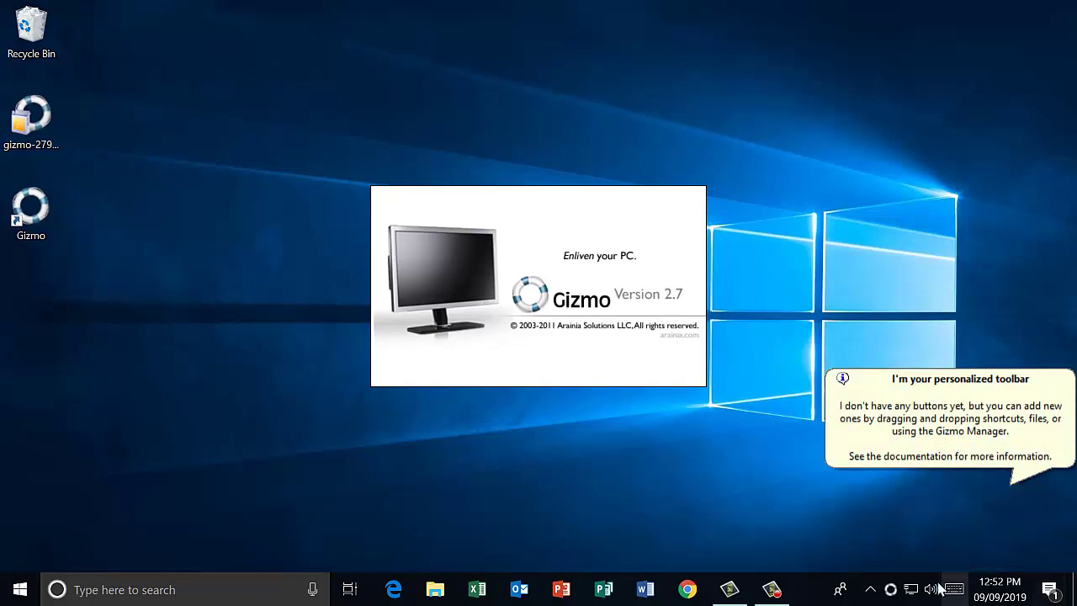
right_click(891, 592)
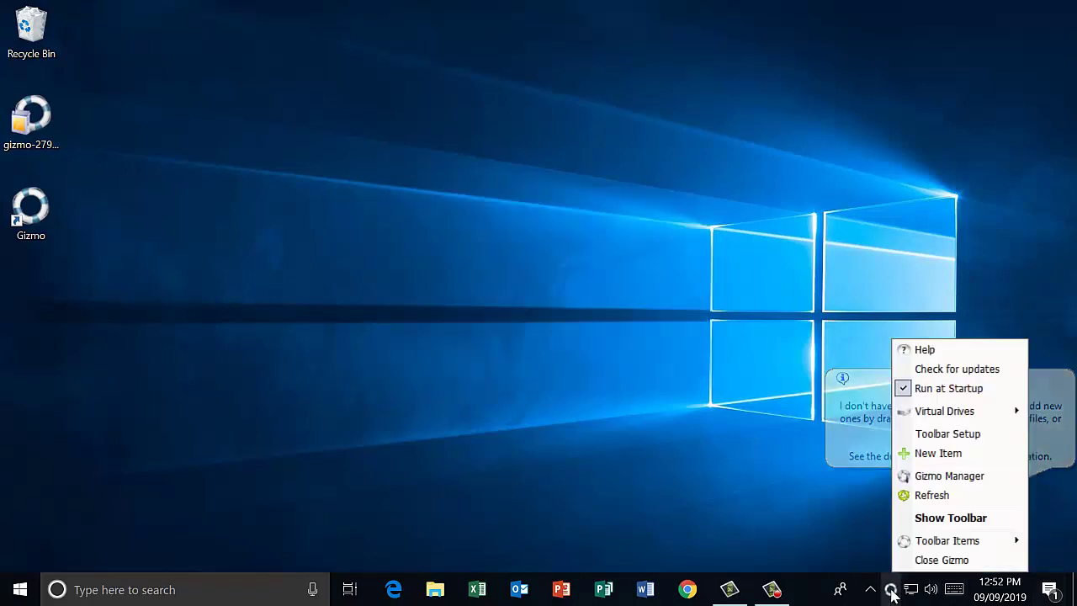
click(949, 476)
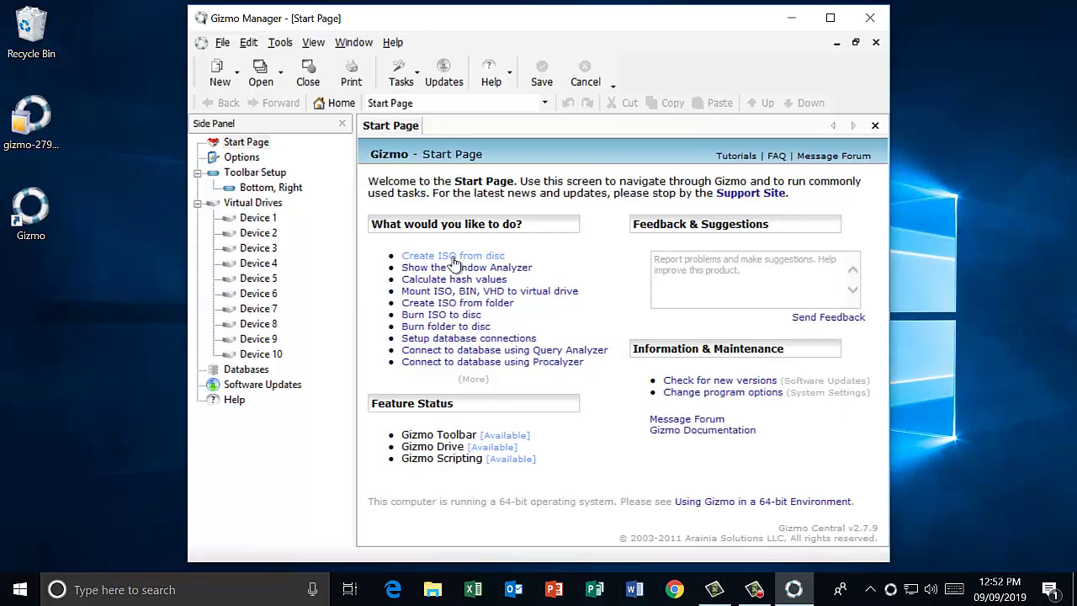
Create an ISO image named J_CPRA_X64FREV_EN-US_DV5.iso from the disc in drive D.
click(453, 256)
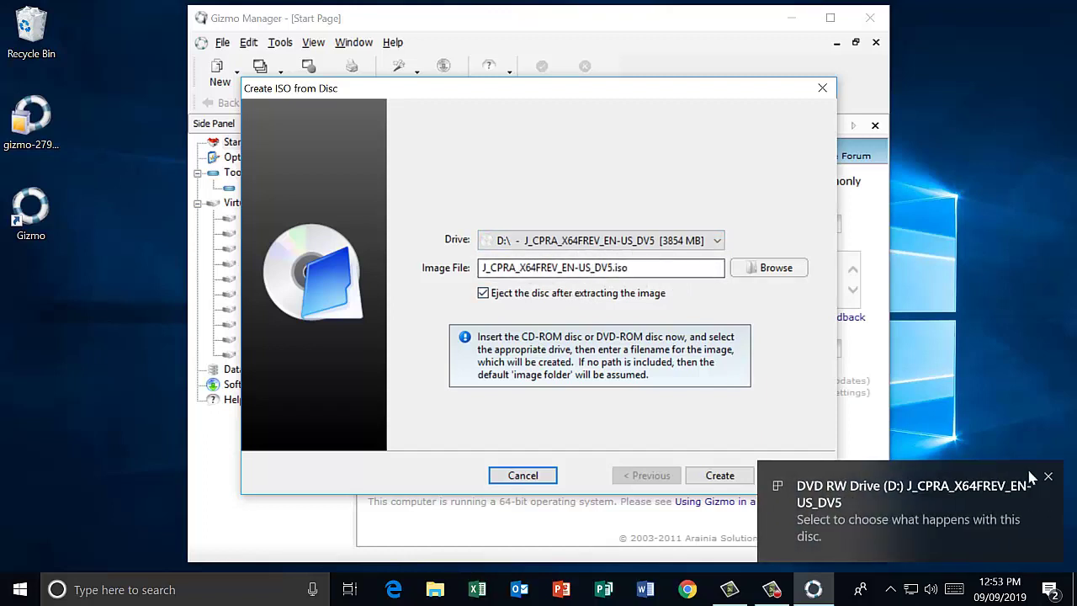
click(1050, 482)
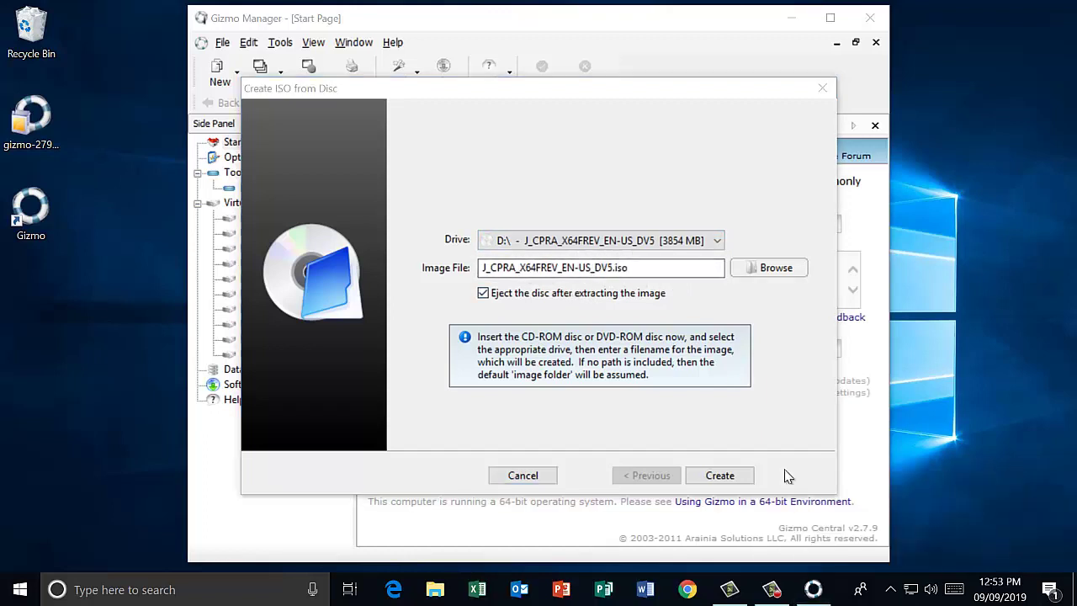
click(718, 477)
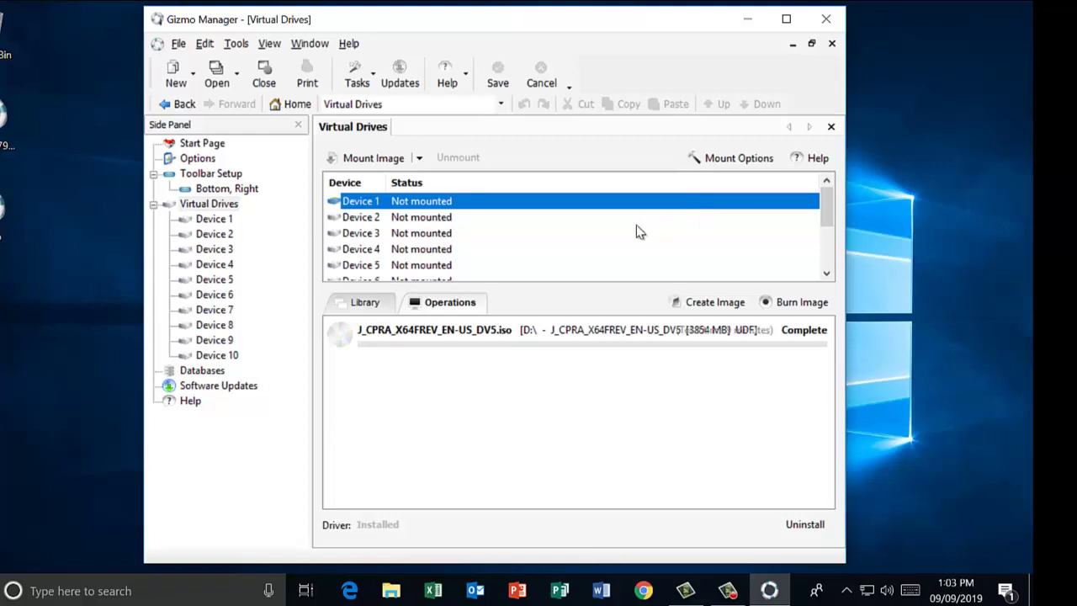
Switch to File Explorer and select the created ISO file in the Documents\Gizmo\Images folder.
click(391, 591)
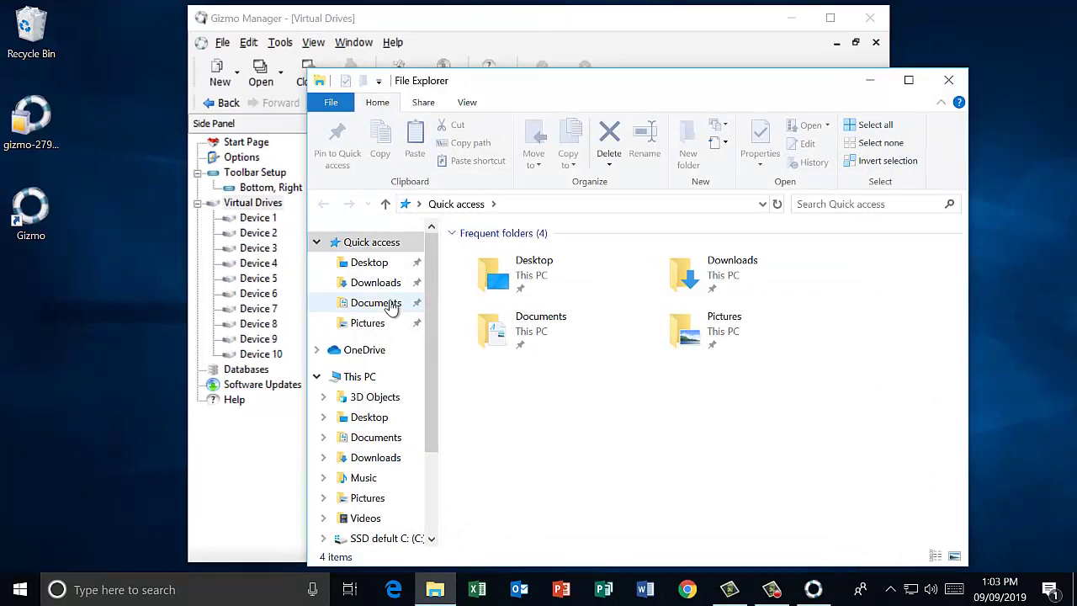
click(392, 304)
double_click(493, 303)
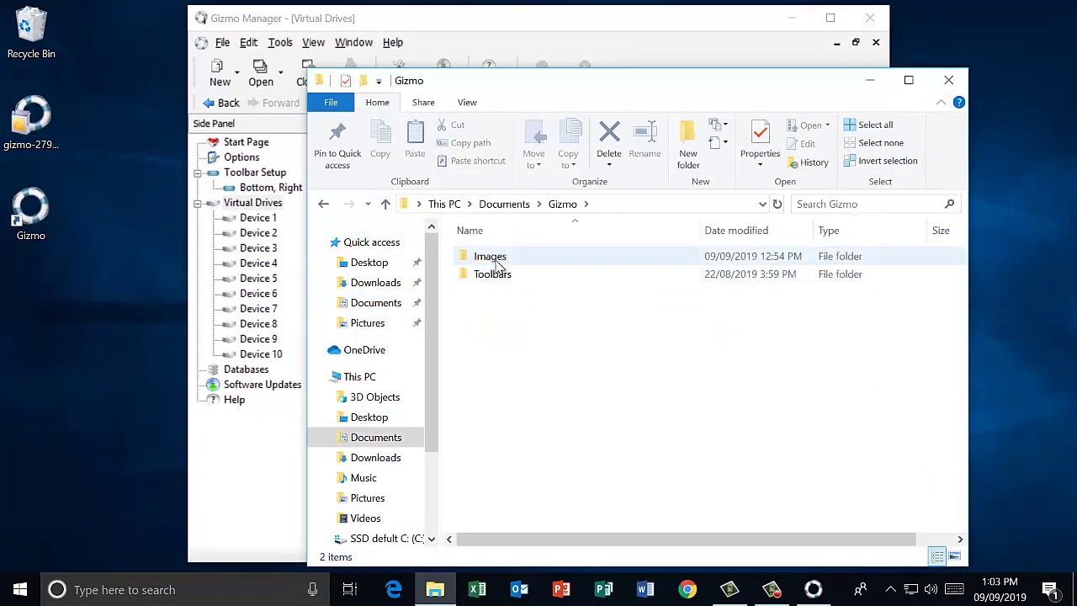
double_click(498, 265)
click(507, 264)
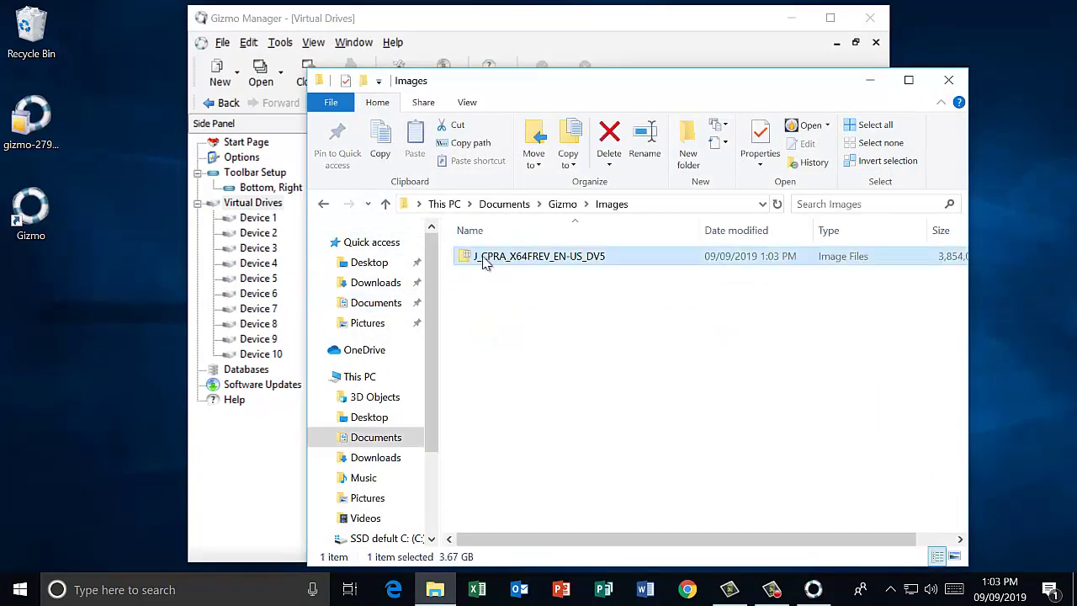
Check the properties of the J_CPRA_X64FREV_EN-US_DV5 image file and close them.
right_click(485, 261)
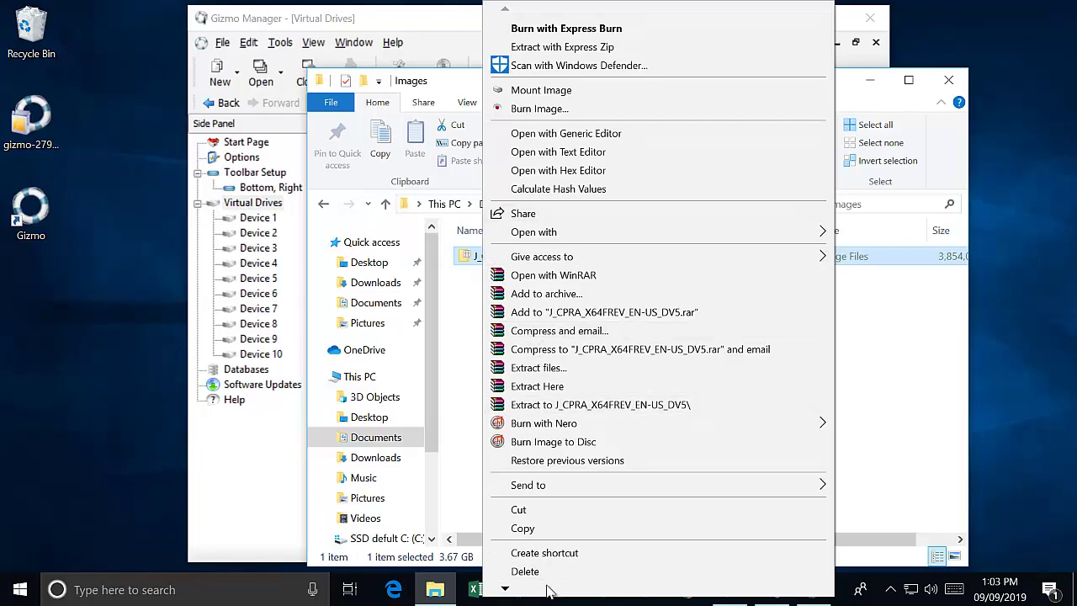
mouse_move(515, 588)
click(533, 557)
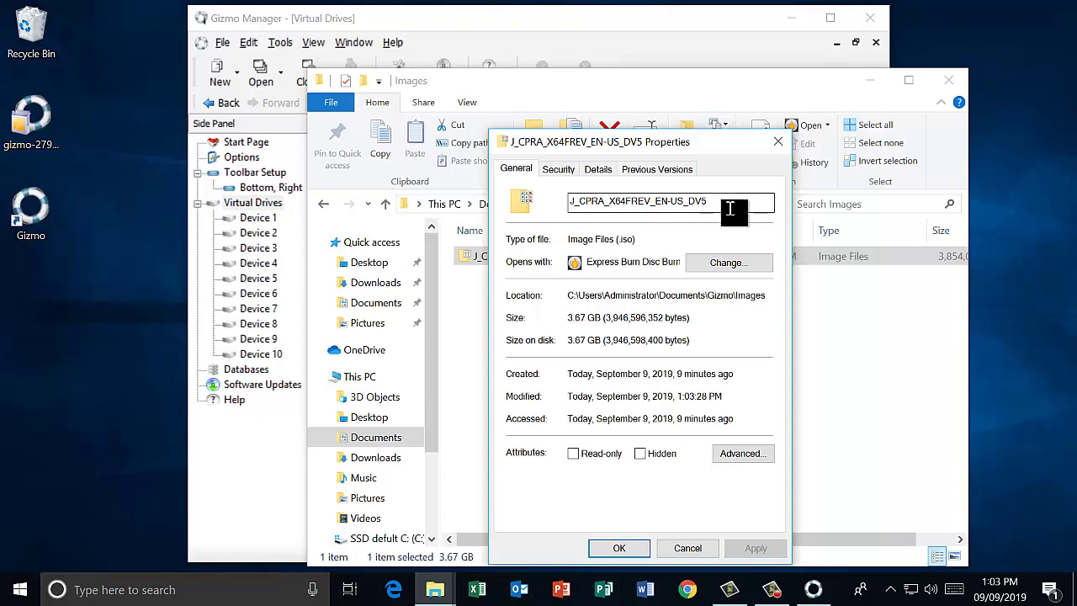
click(620, 547)
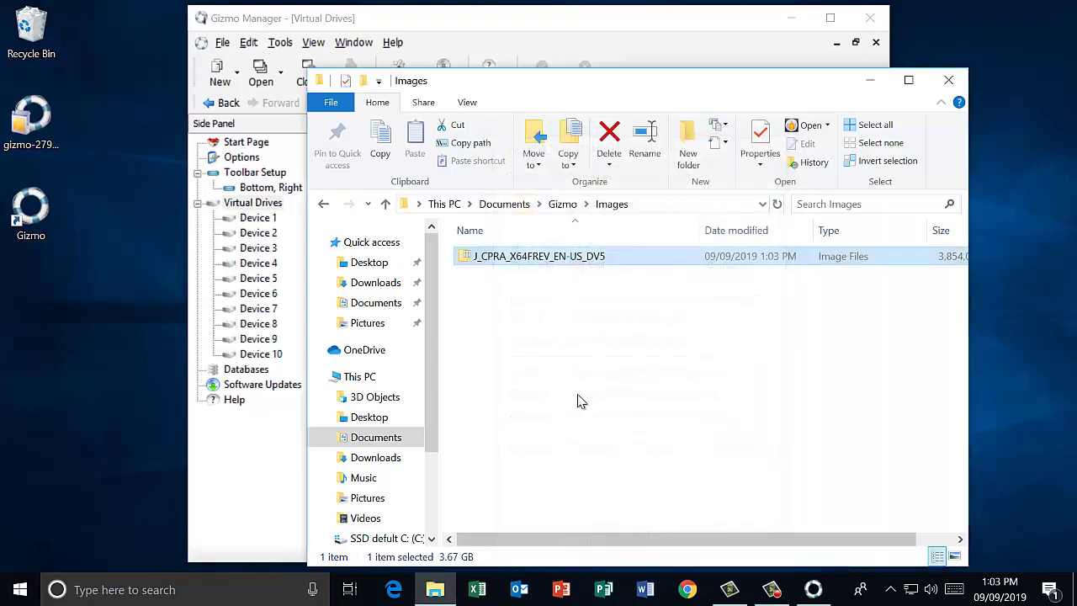
Open the J_CPRA_X64FREV_EN-US_DV5 image file with WinRAR to inspect its contents.
right_click(530, 261)
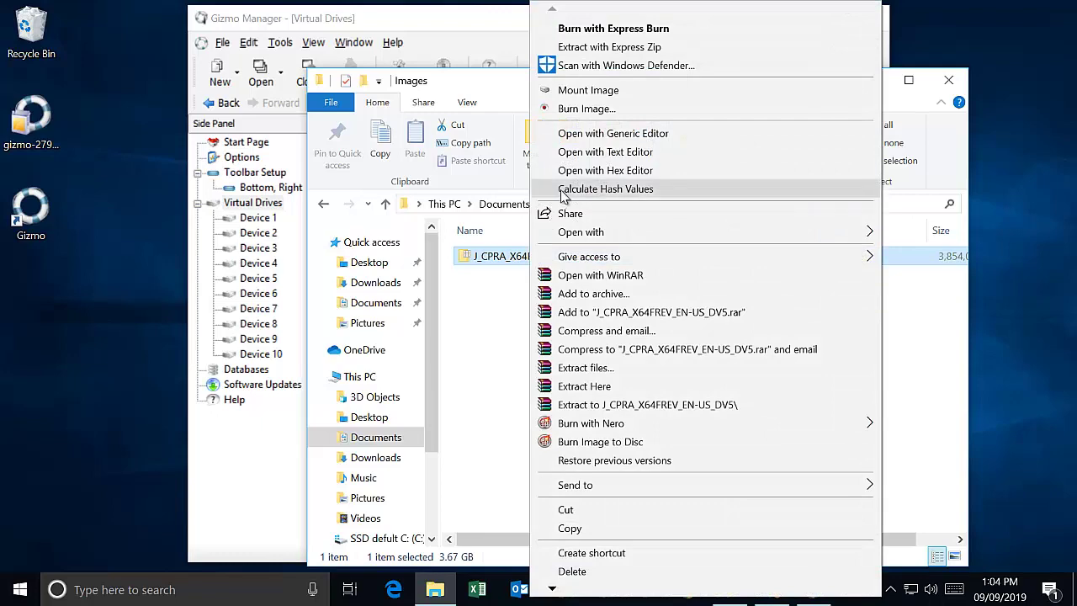
mouse_move(609, 262)
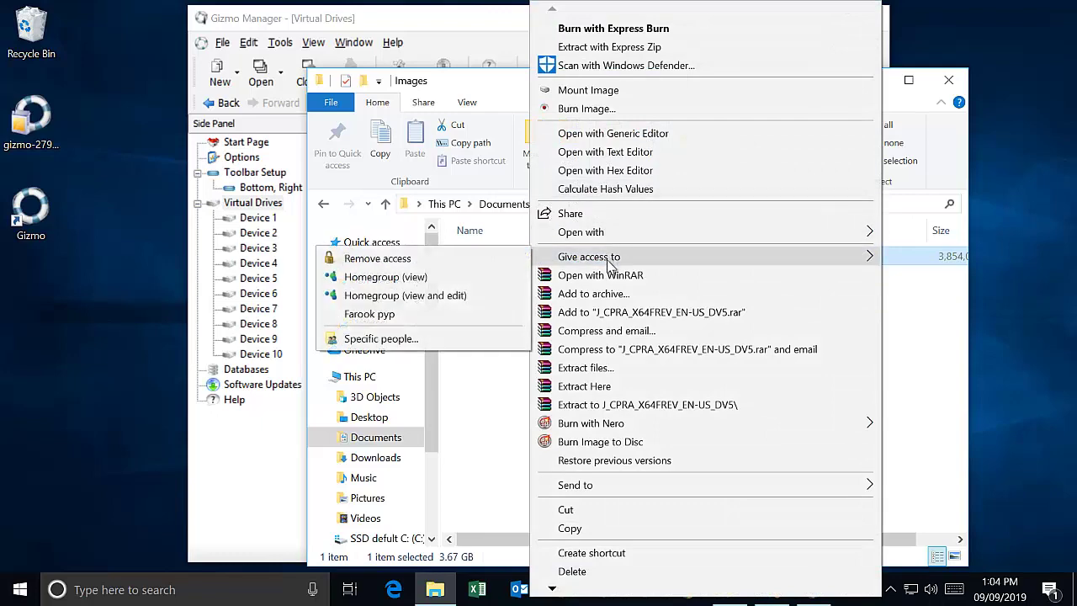
click(607, 278)
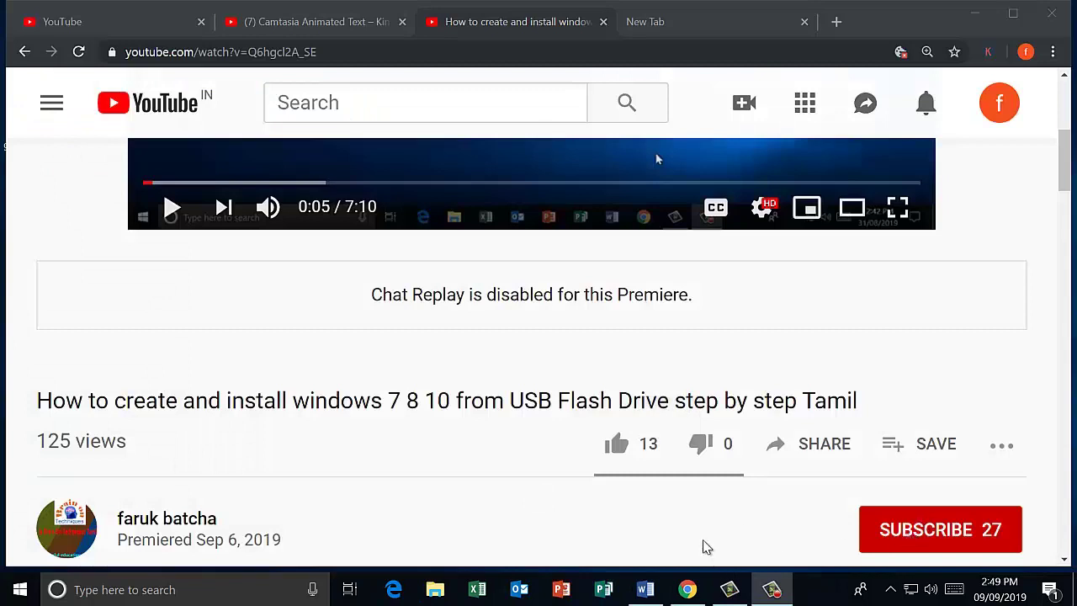
Subscribe to the channel of the open YouTube video and turn on its notifications.
click(929, 530)
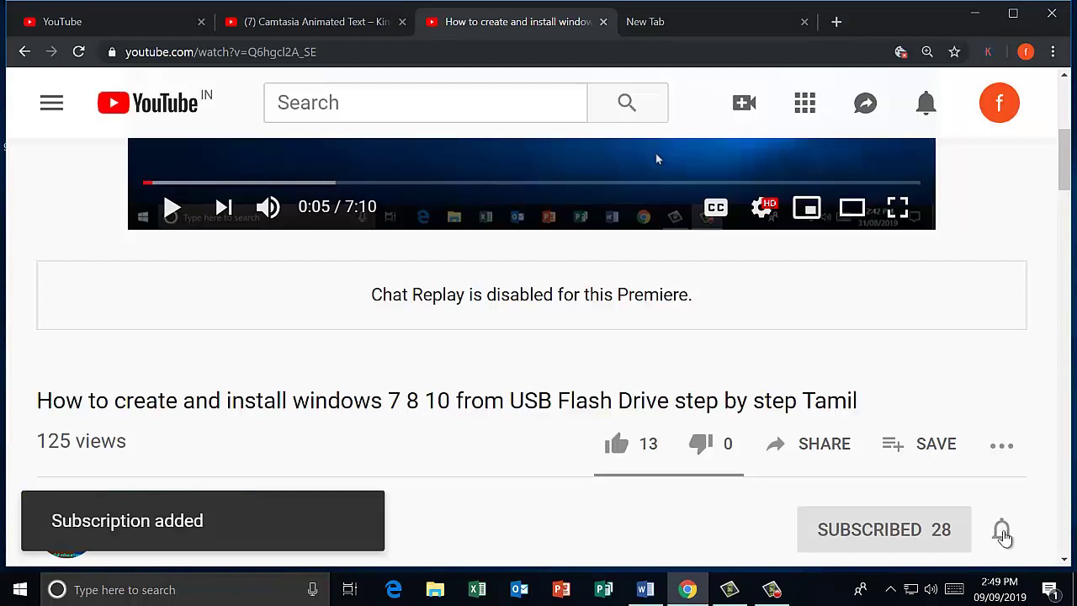
click(1002, 535)
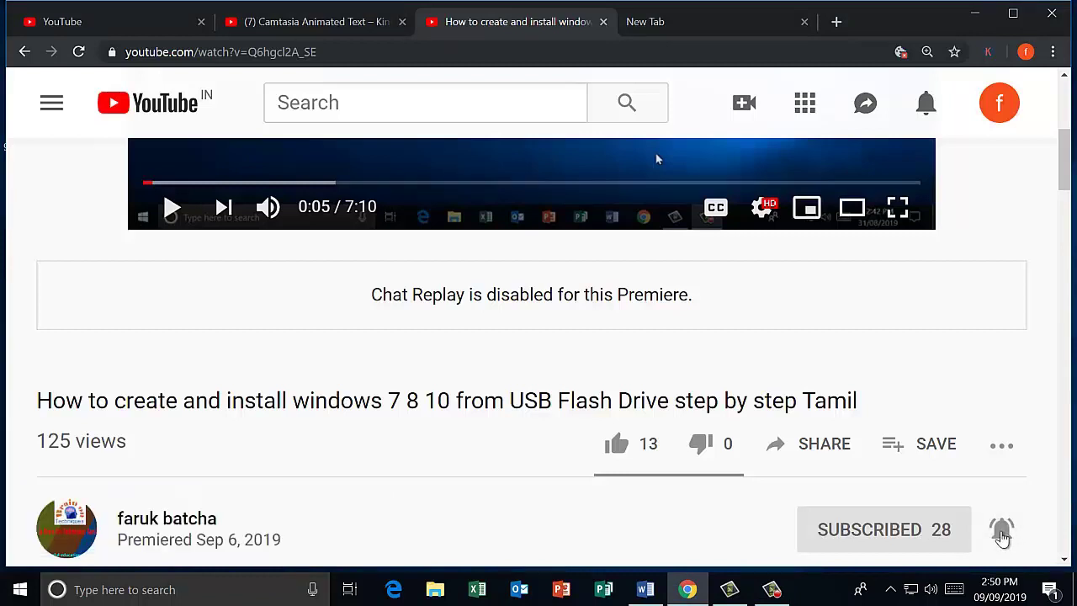